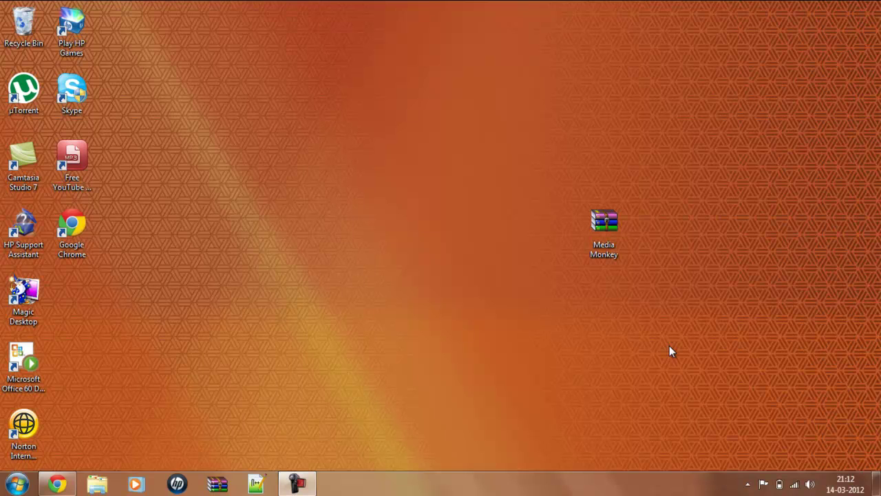
Open Media Monkey.rar in WinRAR and dock its window on the right half.
{"action": "double_click", "coordinate": [604, 225]}
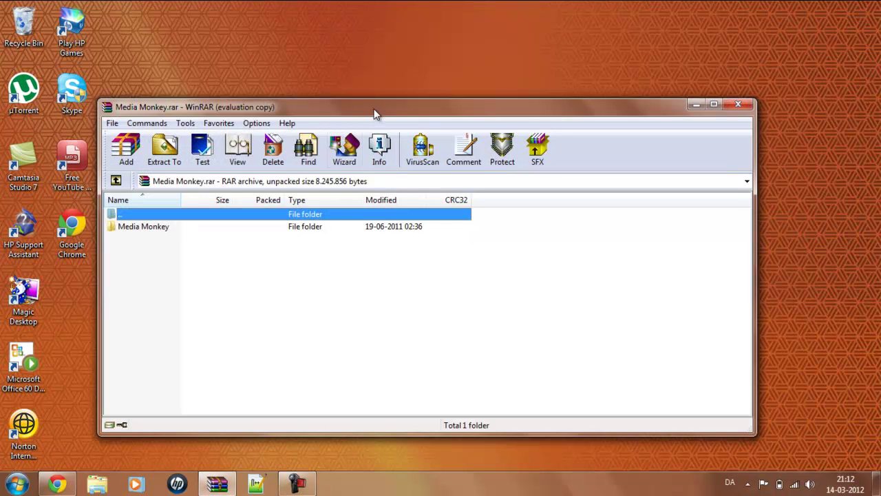
{"action": "left_click_drag", "start_coordinate": [376, 110], "coordinate": [471, 267]}
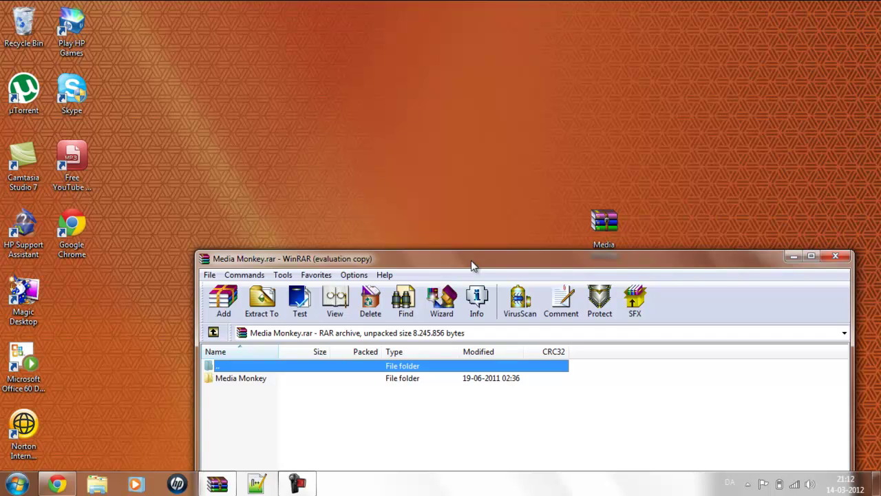
{"action": "left_click_drag", "start_coordinate": [624, 230], "coordinate": [561, 135]}
{"action": "double_click", "coordinate": [629, 260]}
{"action": "left_click_drag", "start_coordinate": [189, 7], "coordinate": [880, 8]}
Drag the Media Monkey folder out of the archive onto the desktop and close WinRAR.
{"action": "left_click", "coordinate": [473, 129]}
{"action": "left_click_drag", "start_coordinate": [473, 129], "coordinate": [217, 165]}
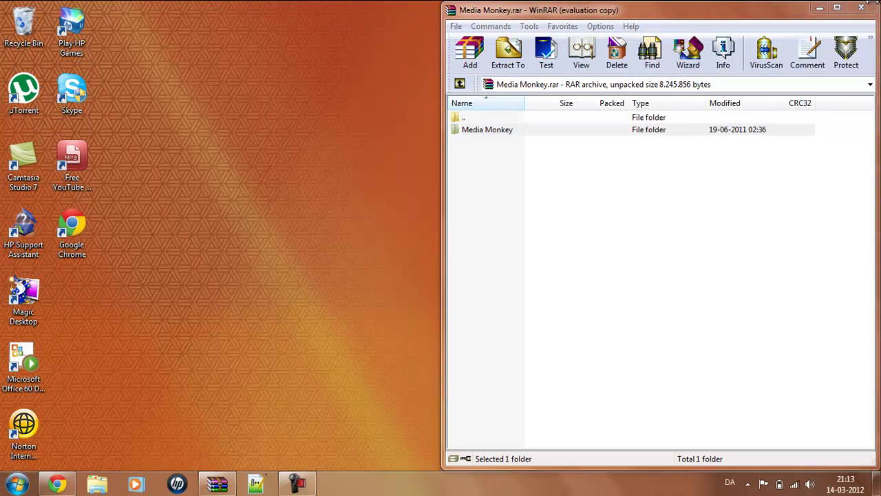
{"action": "left_click", "coordinate": [862, 7]}
{"action": "left_click", "coordinate": [210, 160]}
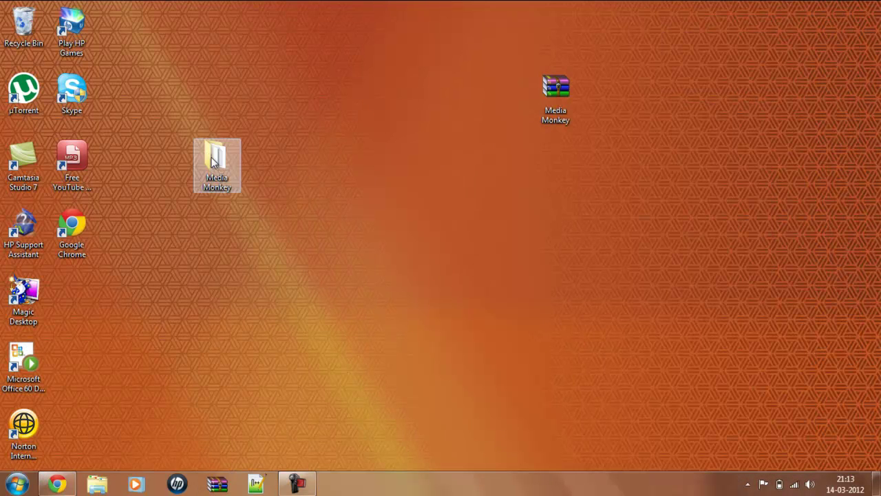
Open the Media Monkey folder, show Serials in Notepad on the left, and launch MediaMonkey_3.2.5.1306.
{"action": "double_click", "coordinate": [210, 160]}
{"action": "left_click_drag", "start_coordinate": [416, 19], "coordinate": [878, 71]}
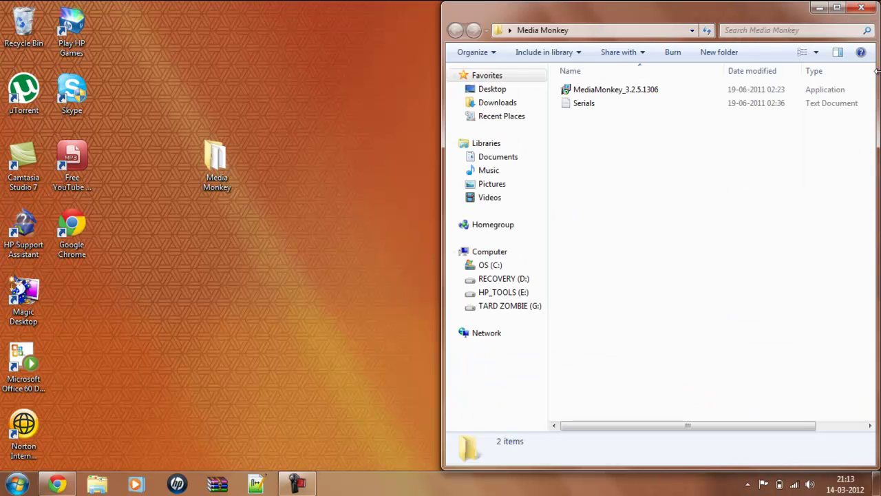
{"action": "double_click", "coordinate": [601, 109]}
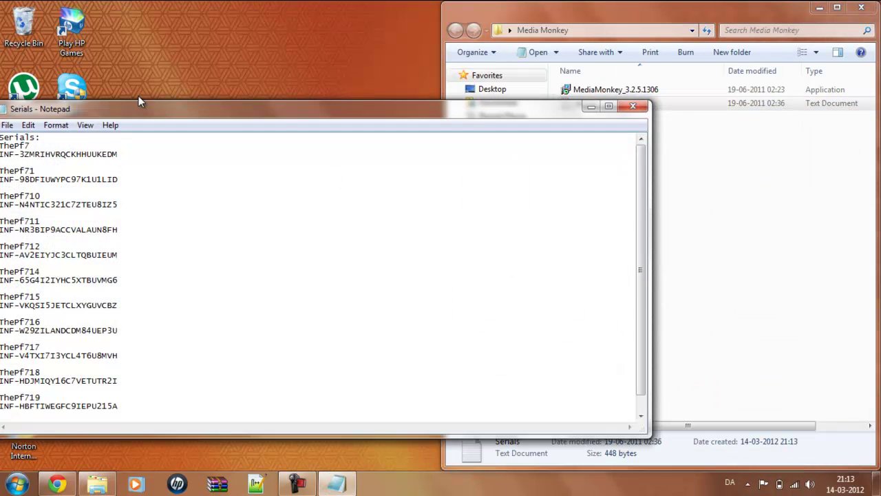
{"action": "mouse_move", "coordinate": [144, 107]}
{"action": "left_mouse_down"}
{"action": "mouse_move", "coordinate": [530, 137]}
{"action": "mouse_move", "coordinate": [1, 103]}
{"action": "left_mouse_up"}
{"action": "double_click", "coordinate": [605, 89]}
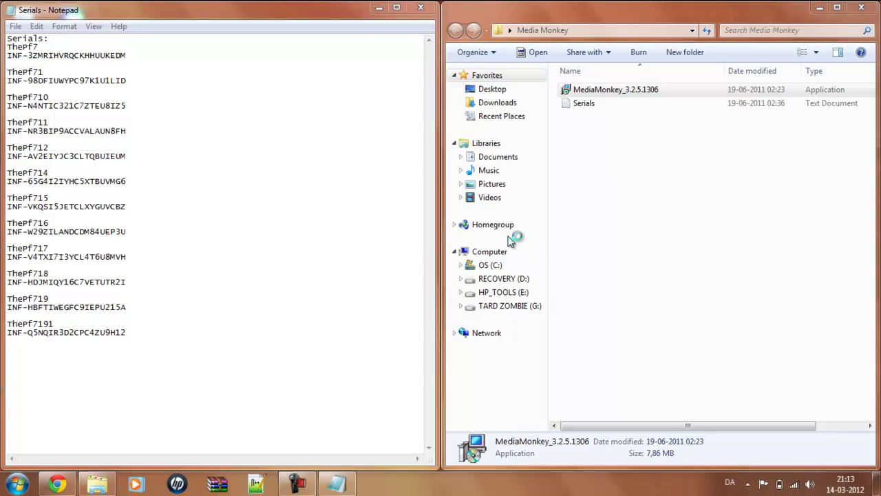
Accept the licence, keep default folder, Start Menu, tasks and file associations, and install.
{"action": "left_click", "coordinate": [455, 269]}
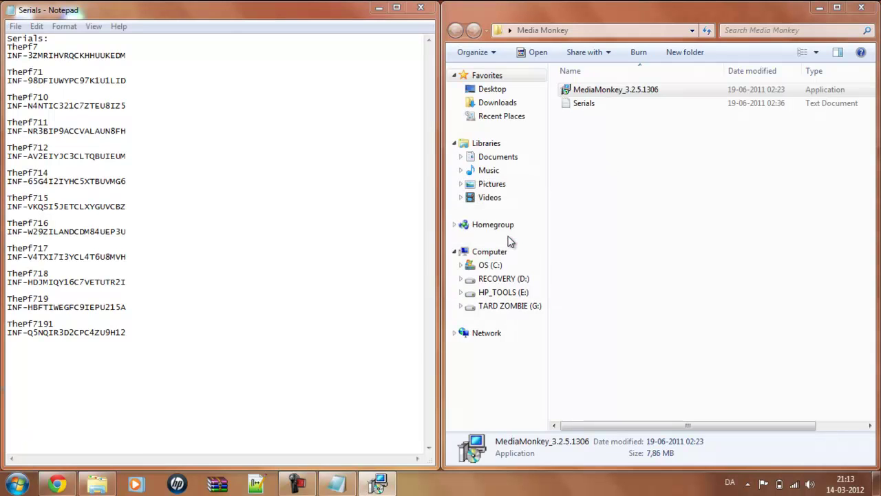
{"action": "left_click", "coordinate": [515, 345]}
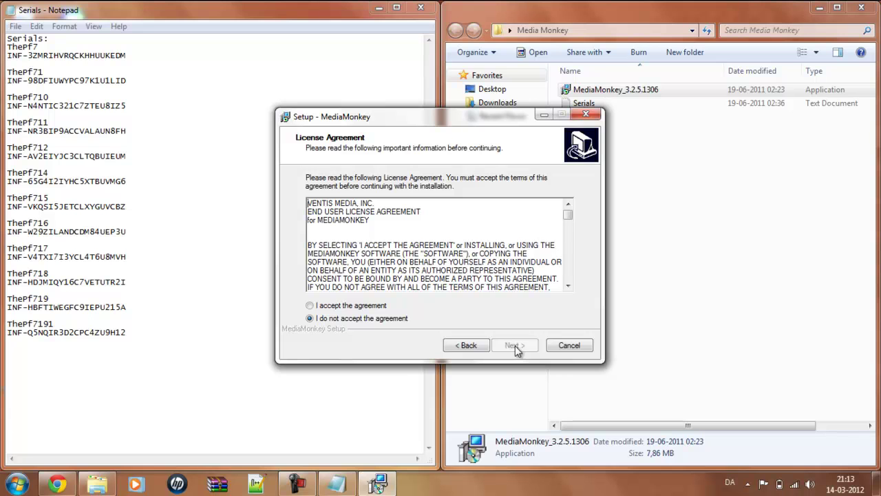
{"action": "left_click", "coordinate": [331, 305]}
{"action": "left_click", "coordinate": [509, 345]}
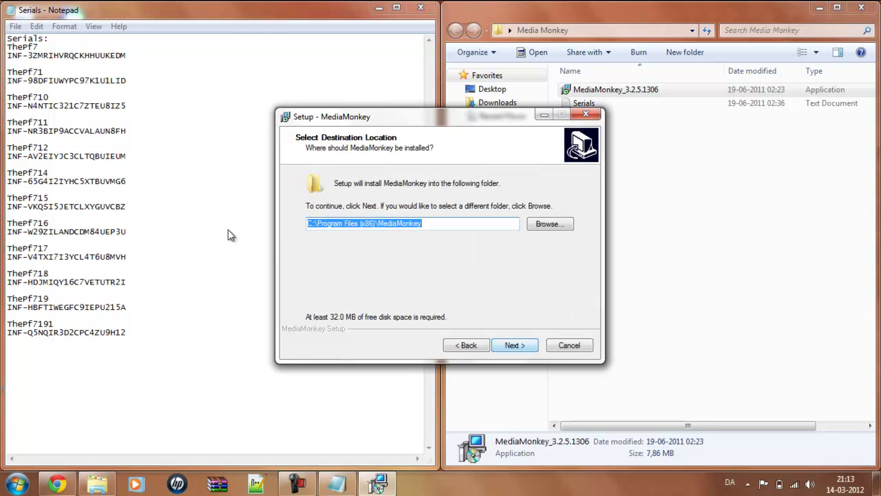
{"action": "left_click", "coordinate": [528, 345]}
{"action": "left_click", "coordinate": [527, 345]}
{"action": "left_click", "coordinate": [528, 345]}
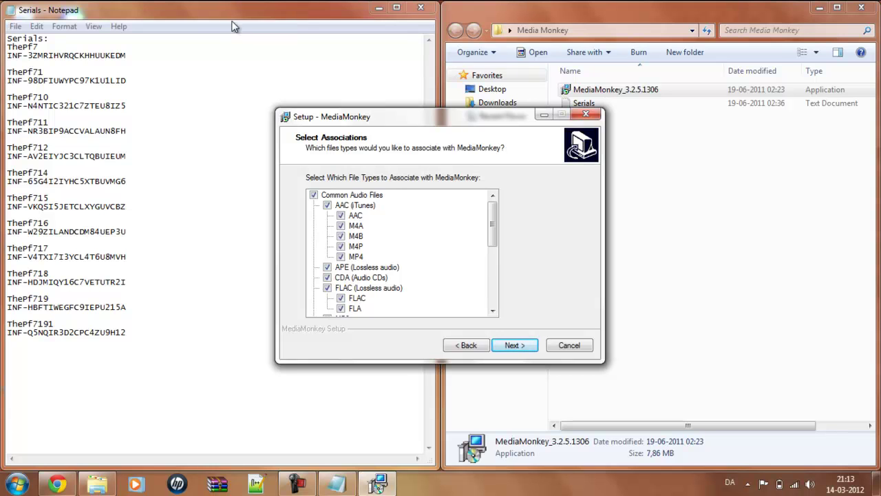
{"action": "left_click", "coordinate": [514, 345]}
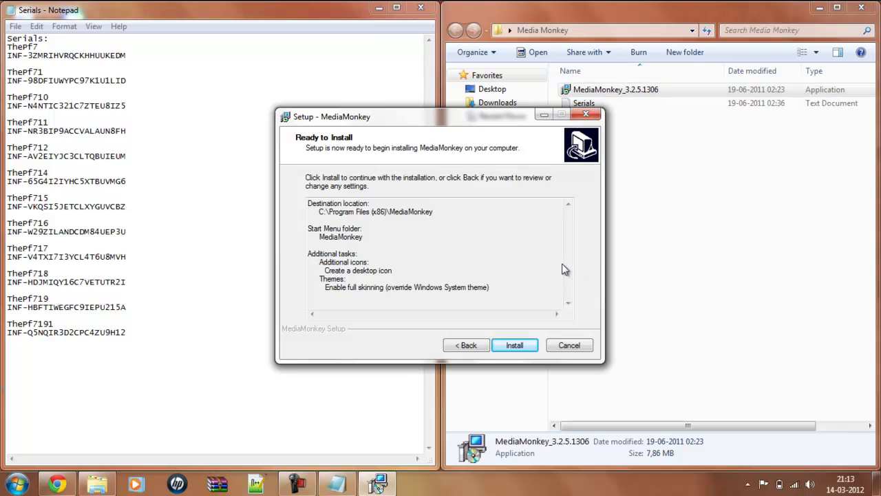
{"action": "key", "text": "Return"}
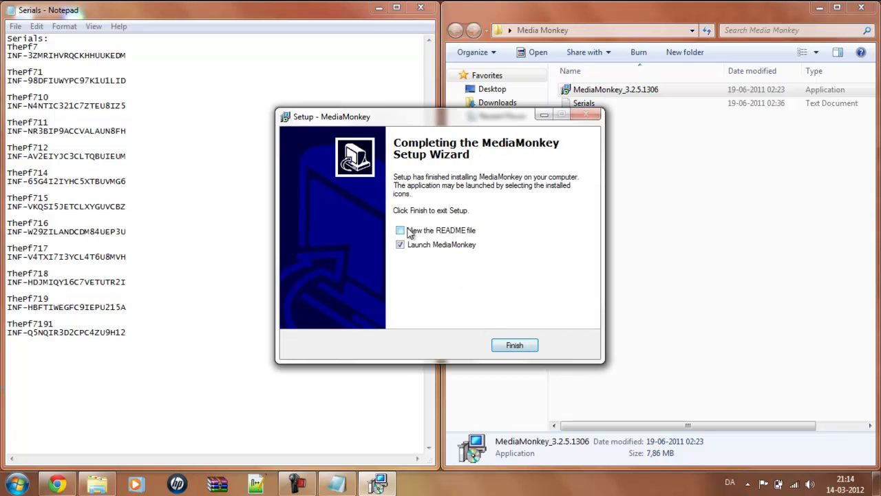
Finish setup with Launch MediaMonkey ticked to open the Welcome to MediaMonkey message.
{"action": "left_click", "coordinate": [515, 345]}
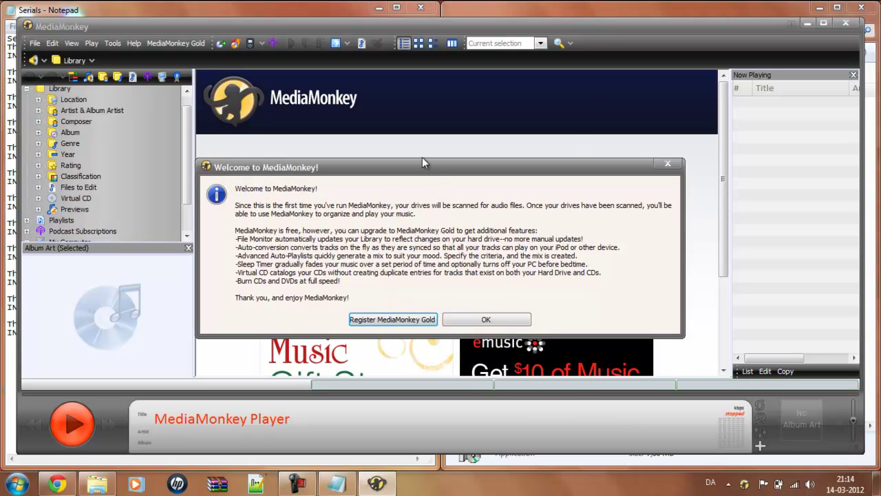
Open the Gold registration form and paste the last username from Serials into Username.
{"action": "left_click", "coordinate": [396, 321]}
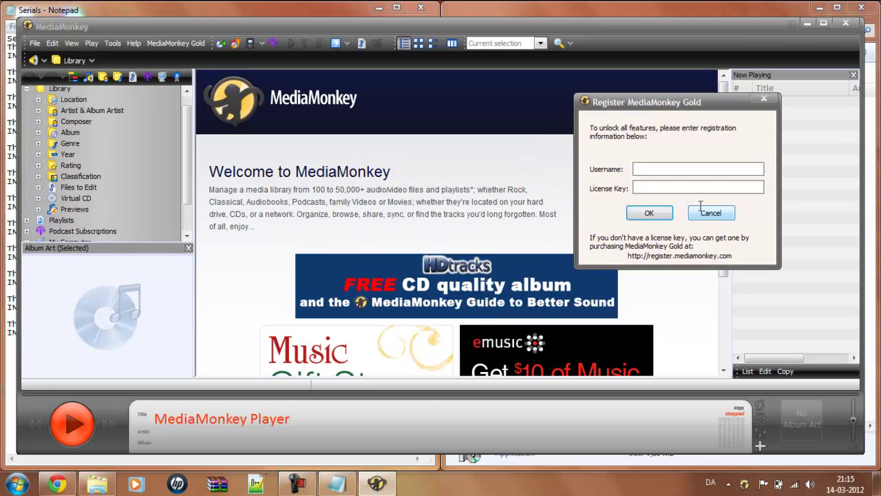
{"action": "left_click", "coordinate": [40, 9]}
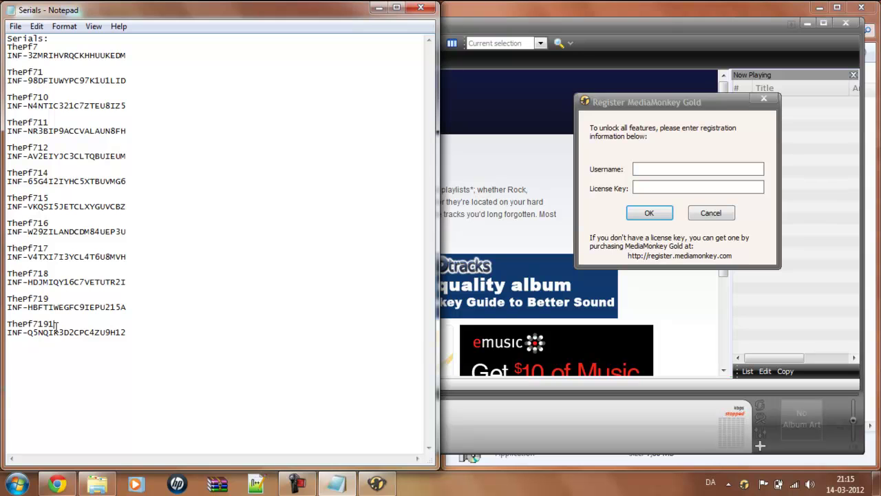
{"action": "left_click_drag", "start_coordinate": [56, 323], "coordinate": [6, 324]}
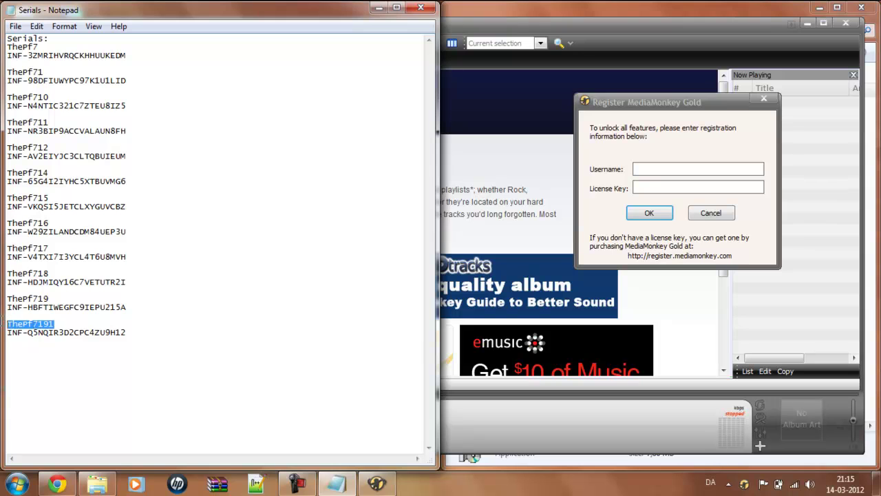
{"action": "left_click", "coordinate": [29, 324]}
{"action": "left_click_drag", "start_coordinate": [52, 323], "coordinate": [4, 325]}
{"action": "key", "text": "ctrl+c"}
{"action": "left_click", "coordinate": [699, 171]}
{"action": "key", "text": "ctrl+v"}
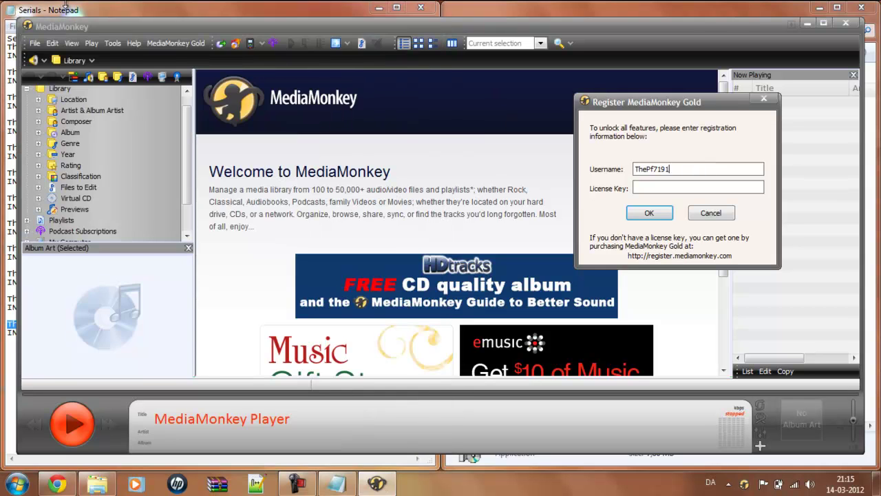
Paste the matching licence key into License Key, submit, and dismiss the confirmation.
{"action": "left_click", "coordinate": [74, 9]}
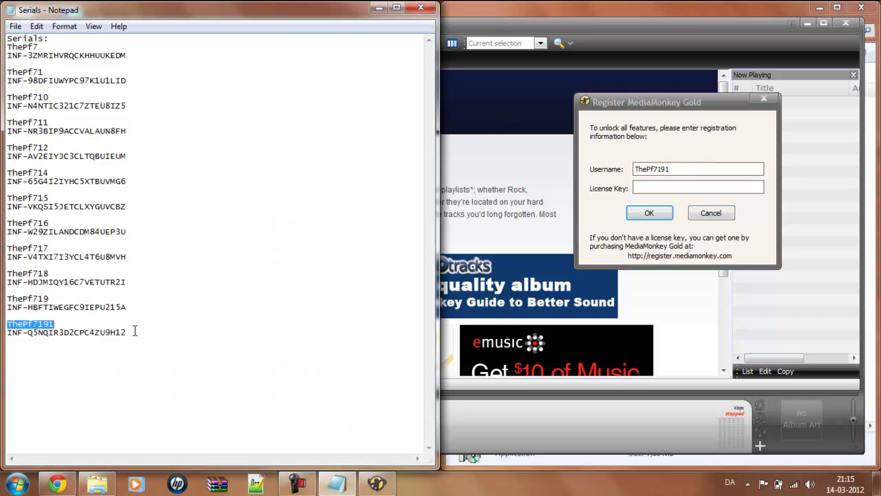
{"action": "left_click_drag", "start_coordinate": [134, 331], "coordinate": [1, 331]}
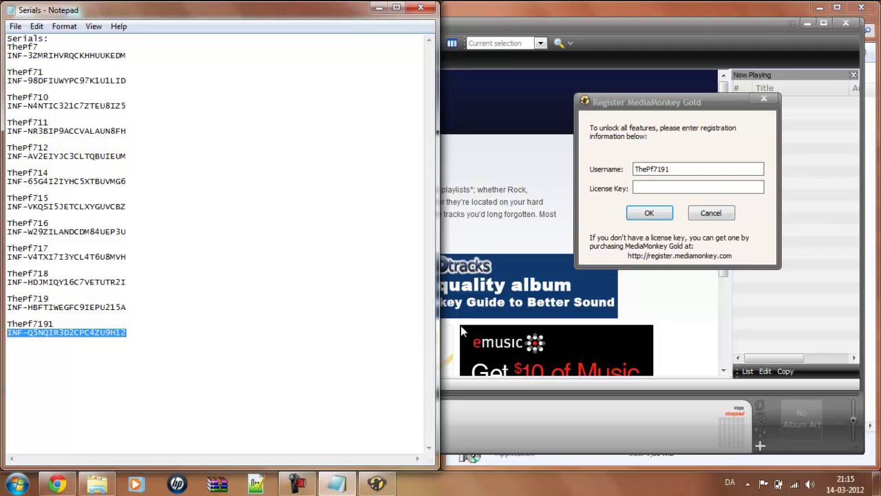
{"action": "left_click", "coordinate": [708, 189]}
{"action": "key", "text": "ctrl+v"}
{"action": "left_click", "coordinate": [650, 213]}
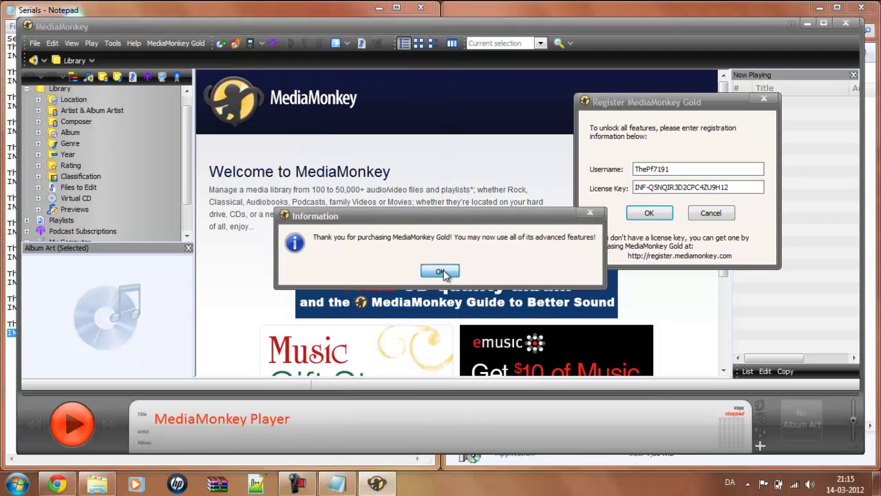
{"action": "left_click", "coordinate": [441, 273]}
Add the Music folder, import Windows Media Player data, and close the startup tip.
{"action": "left_click", "coordinate": [501, 349]}
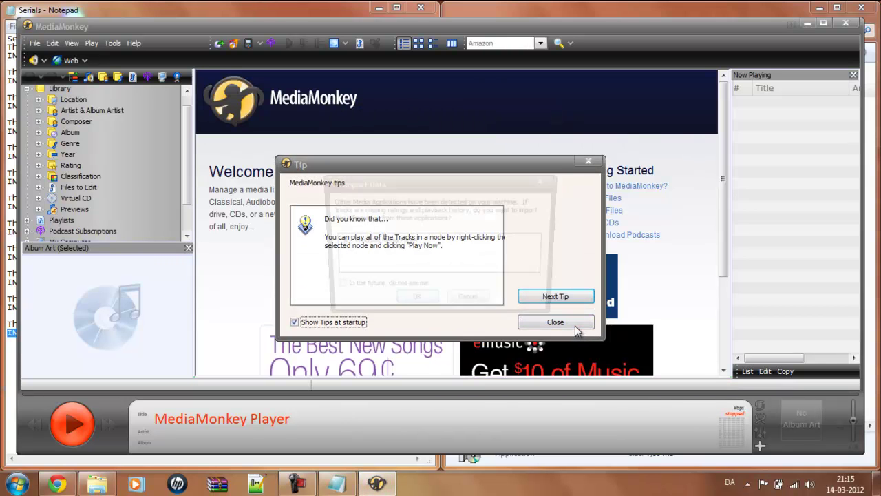
{"action": "left_click", "coordinate": [411, 304]}
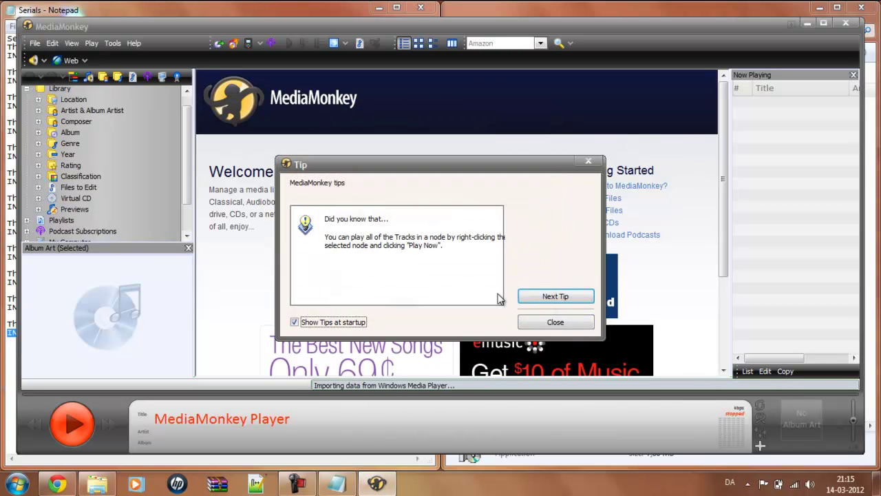
{"action": "left_click", "coordinate": [555, 321]}
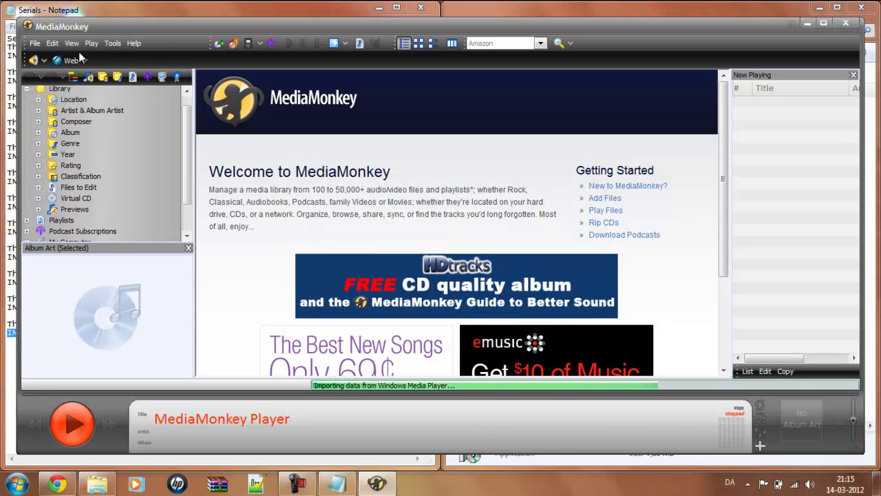
Look through the Edit, File and View menus, ending in the Tools menu.
{"action": "left_click", "coordinate": [53, 43]}
{"action": "left_click", "coordinate": [55, 44]}
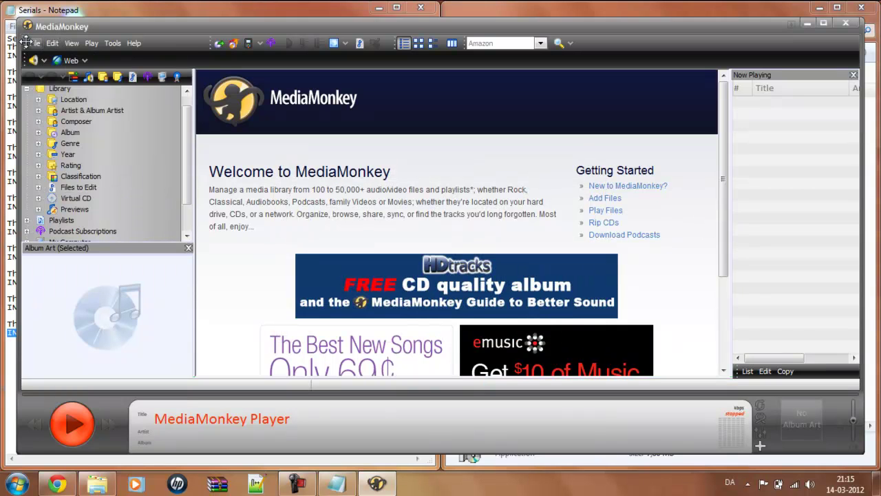
{"action": "left_click", "coordinate": [34, 43]}
{"action": "mouse_move", "coordinate": [63, 39]}
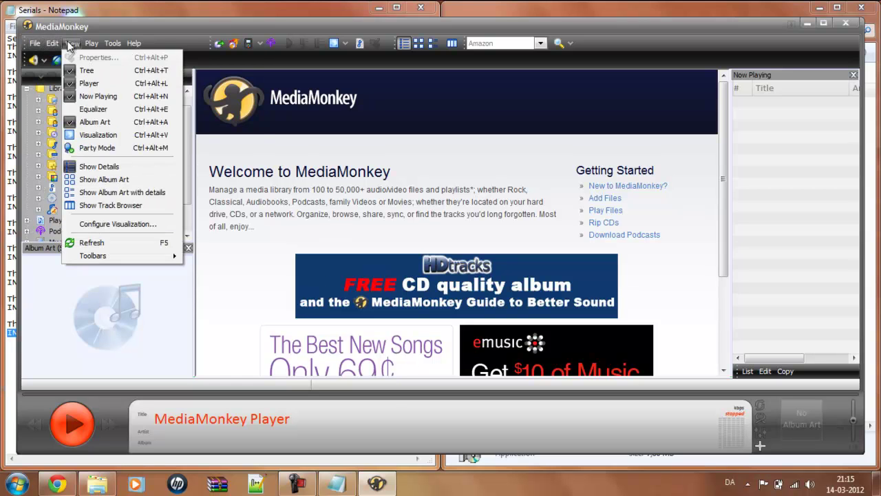
{"action": "mouse_move", "coordinate": [105, 46]}
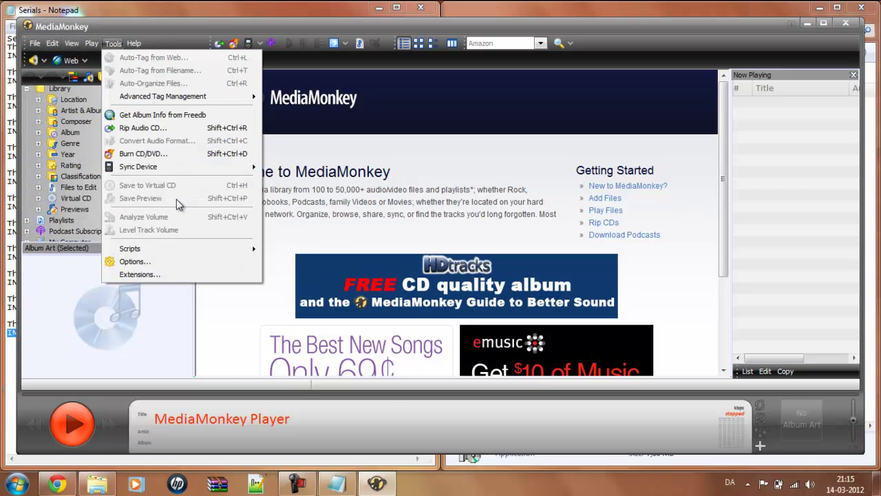
{"action": "left_click", "coordinate": [174, 25]}
{"action": "left_click", "coordinate": [118, 47]}
Apply the Blue Glass skin in Options > Appearance > Skin, then open 'Download more skins...'.
{"action": "left_click", "coordinate": [157, 258]}
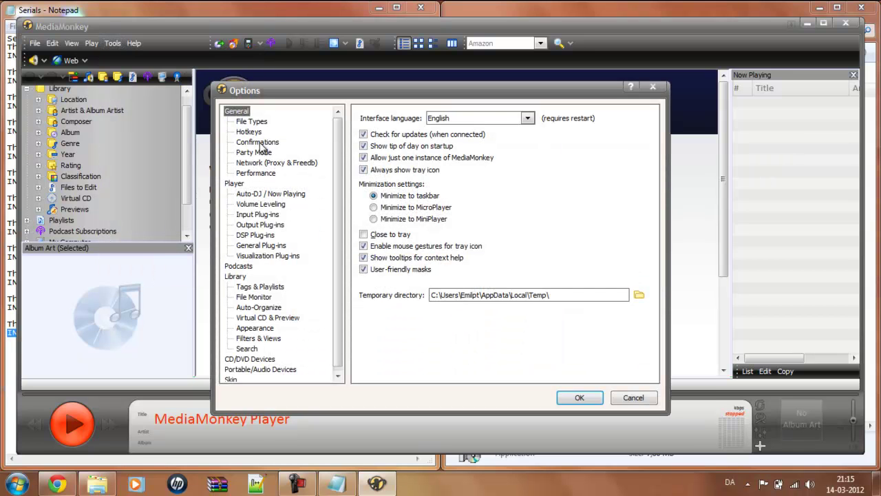
{"action": "scroll", "coordinate": [257, 248], "scroll_direction": "down", "scroll_amount": 1}
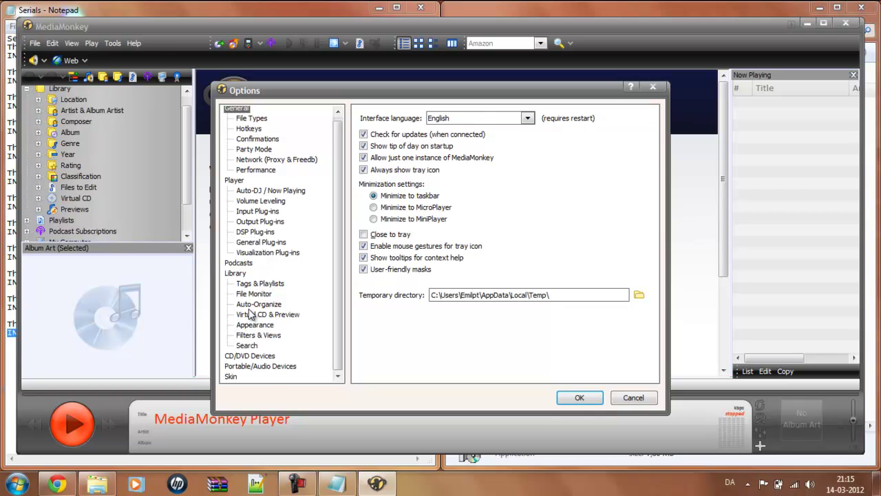
{"action": "left_click", "coordinate": [264, 328]}
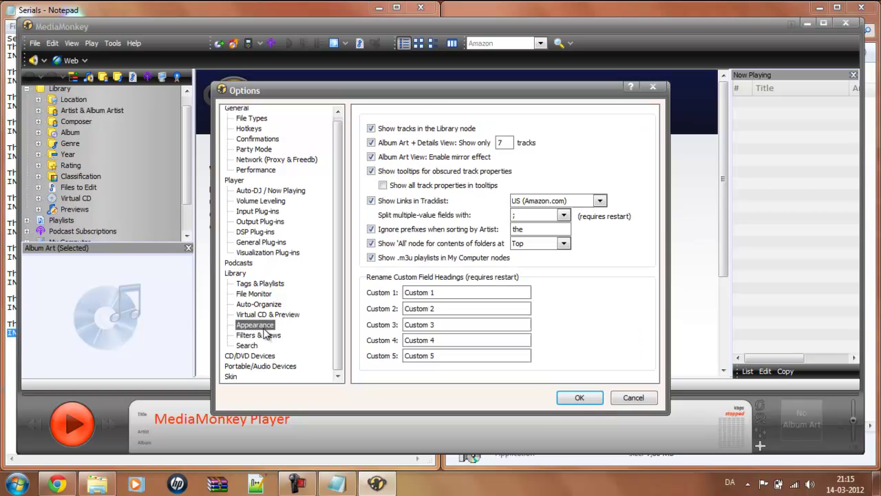
{"action": "left_click", "coordinate": [234, 378]}
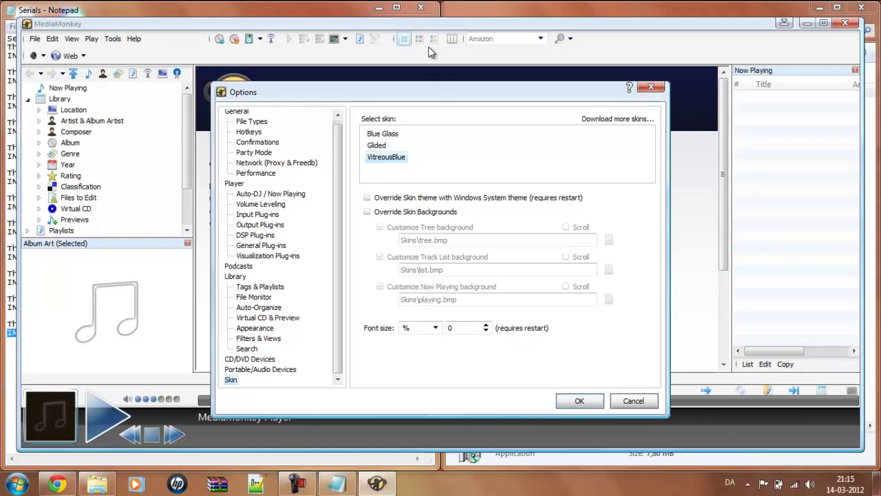
{"action": "mouse_move", "coordinate": [433, 100]}
{"action": "left_mouse_down"}
{"action": "mouse_move", "coordinate": [698, 327]}
{"action": "mouse_move", "coordinate": [422, 101]}
{"action": "mouse_move", "coordinate": [395, 99]}
{"action": "left_mouse_up"}
{"action": "left_click", "coordinate": [334, 134]}
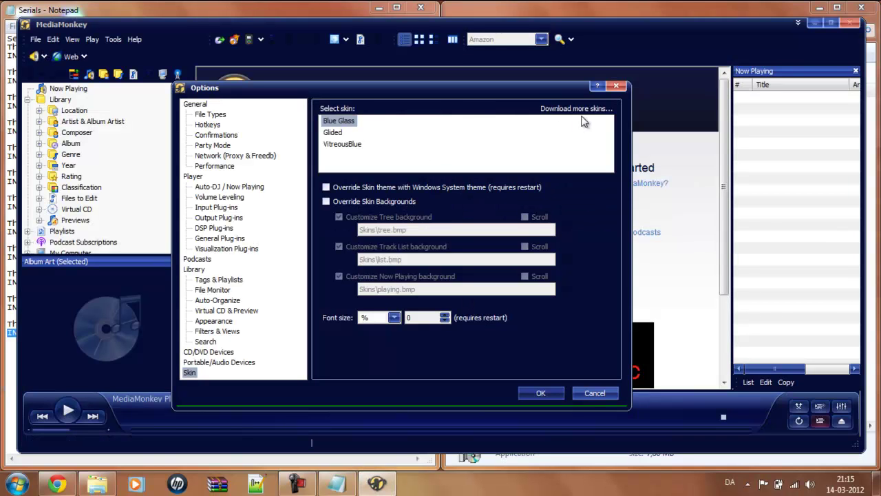
{"action": "left_click", "coordinate": [586, 110]}
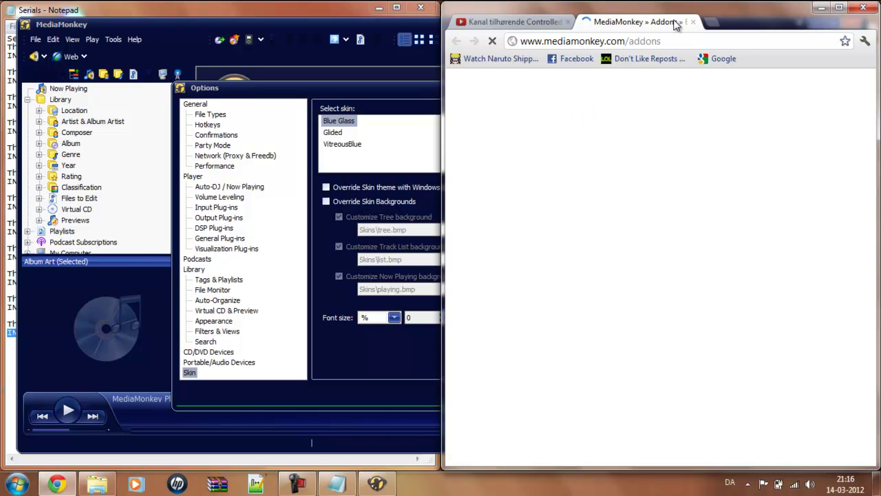
Maximize Chrome, browse Appearance > Skins addons, and download Eclipse 3 as eclipse3.mmip.
{"action": "left_click", "coordinate": [839, 7]}
{"action": "scroll", "coordinate": [551, 200], "scroll_direction": "down", "scroll_amount": 3}
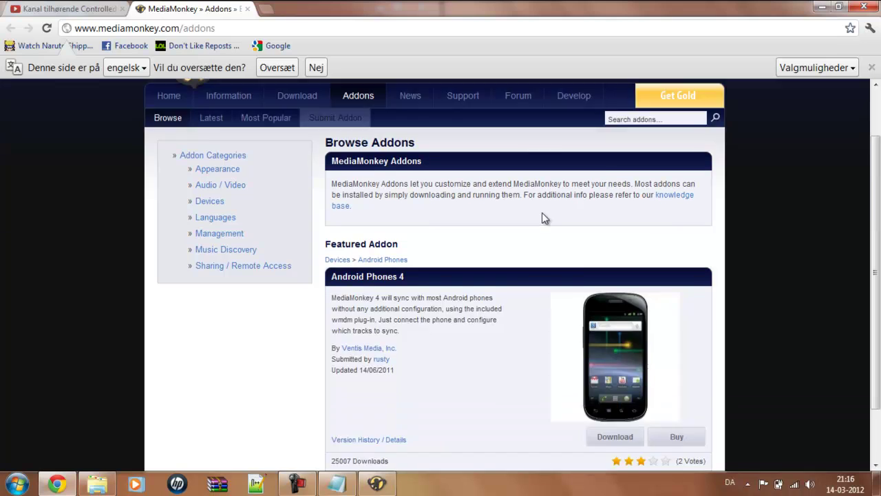
{"action": "scroll", "coordinate": [596, 261], "scroll_direction": "up", "scroll_amount": 1}
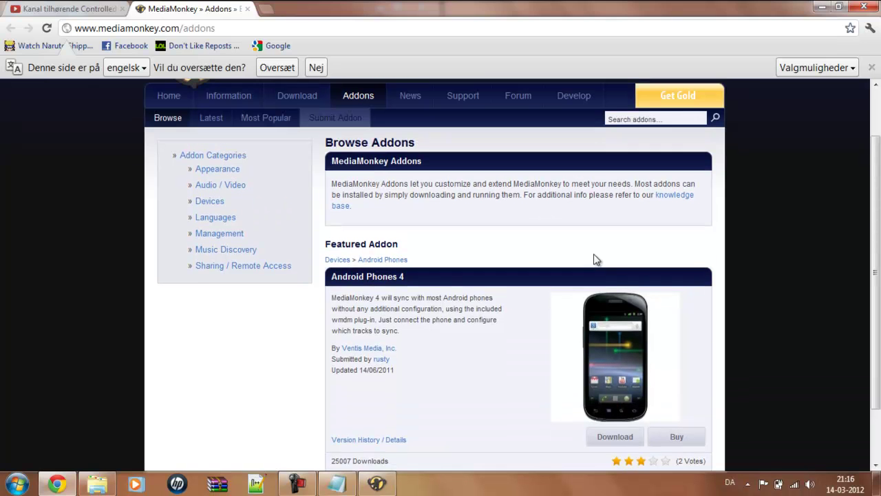
{"action": "left_click", "coordinate": [199, 170]}
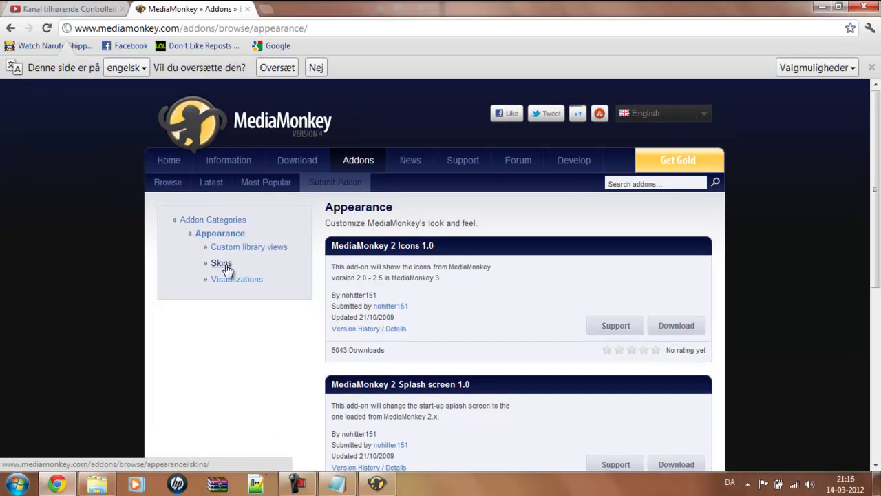
{"action": "left_click", "coordinate": [222, 265]}
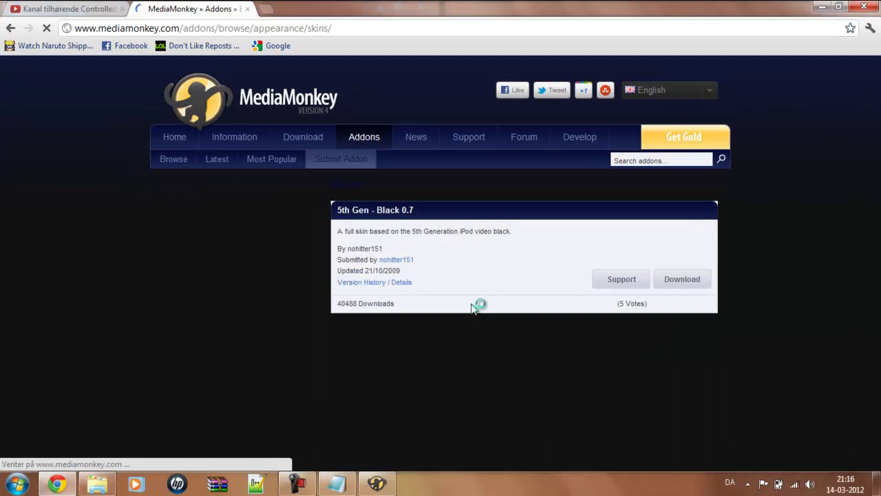
{"action": "scroll", "coordinate": [472, 303], "scroll_direction": "down", "scroll_amount": 2}
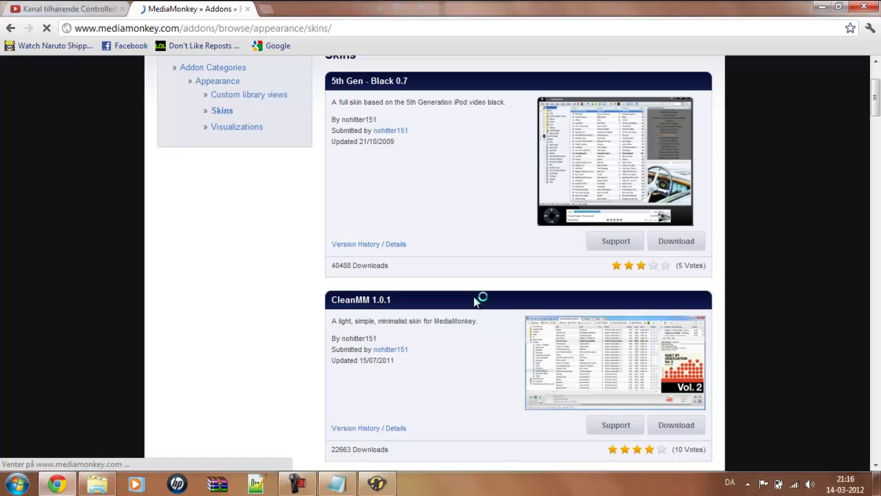
{"action": "scroll", "coordinate": [480, 298], "scroll_direction": "down", "scroll_amount": 5}
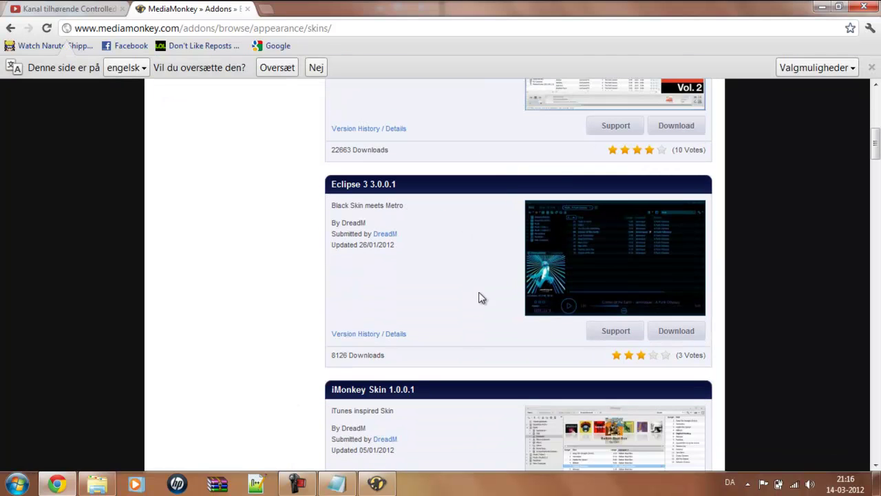
{"action": "left_click", "coordinate": [661, 335]}
{"action": "scroll", "coordinate": [455, 301], "scroll_direction": "down", "scroll_amount": 3}
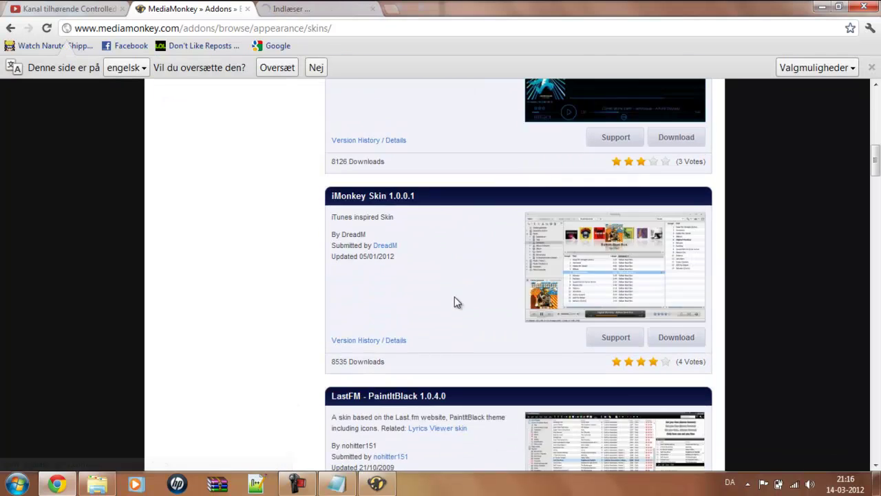
{"action": "scroll", "coordinate": [454, 301], "scroll_direction": "down", "scroll_amount": 10}
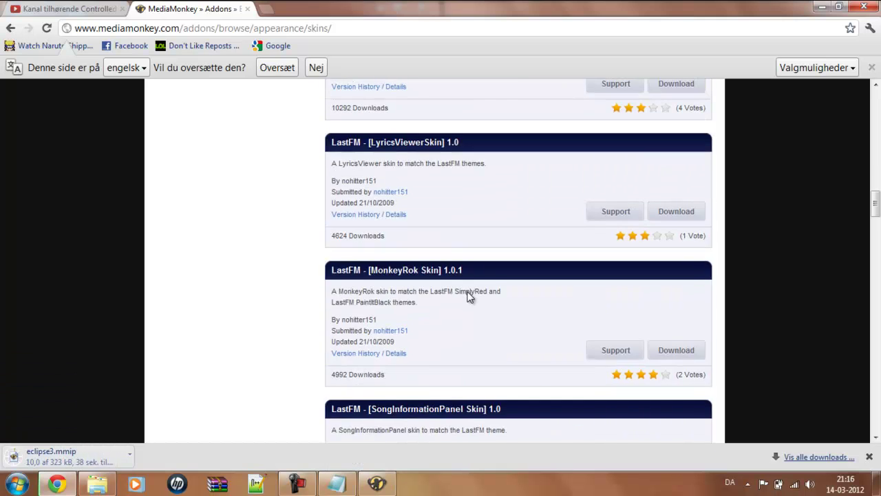
{"action": "scroll", "coordinate": [468, 296], "scroll_direction": "down", "scroll_amount": 12}
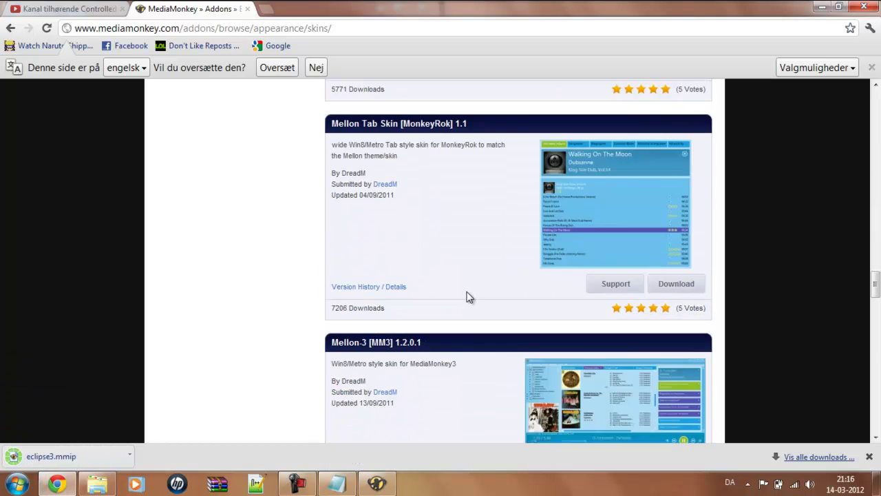
{"action": "scroll", "coordinate": [469, 296], "scroll_direction": "down", "scroll_amount": 15}
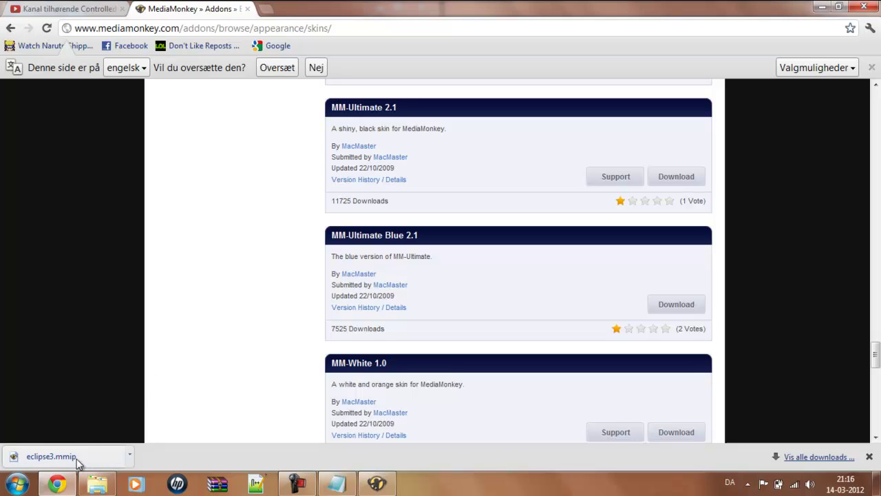
Open eclipse3.mmip, switch to MediaMonkey, and choose Install Now for the Eclipse 3.0 Skin.
{"action": "mouse_move", "coordinate": [54, 456]}
{"action": "left_mouse_down"}
{"action": "mouse_move", "coordinate": [191, 329]}
{"action": "mouse_move", "coordinate": [178, 13]}
{"action": "mouse_move", "coordinate": [186, 8]}
{"action": "left_mouse_up"}
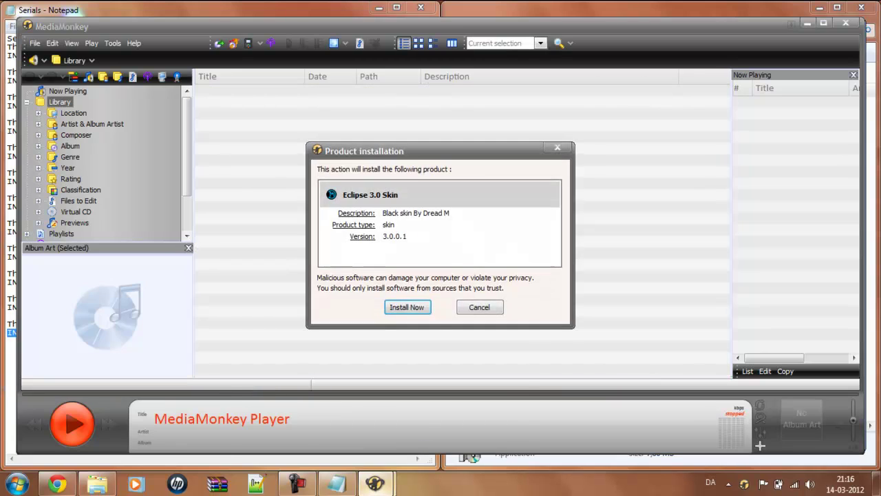
{"action": "mouse_move", "coordinate": [376, 482]}
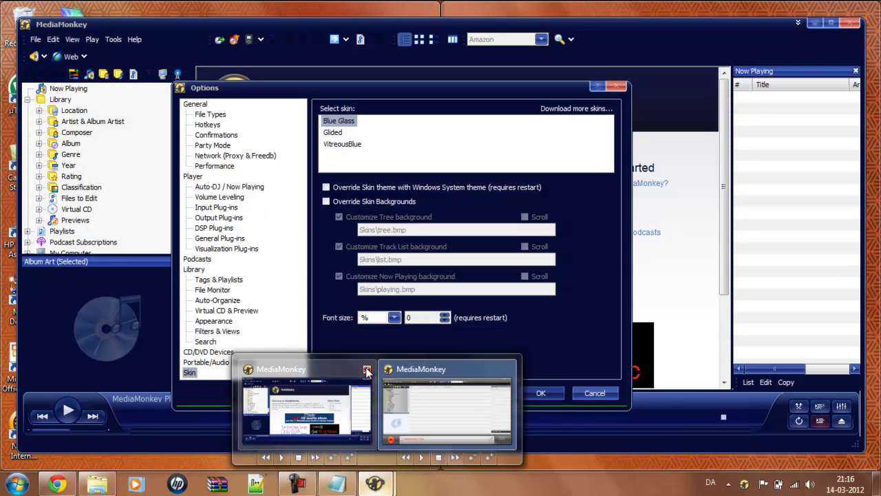
{"action": "left_click", "coordinate": [365, 367]}
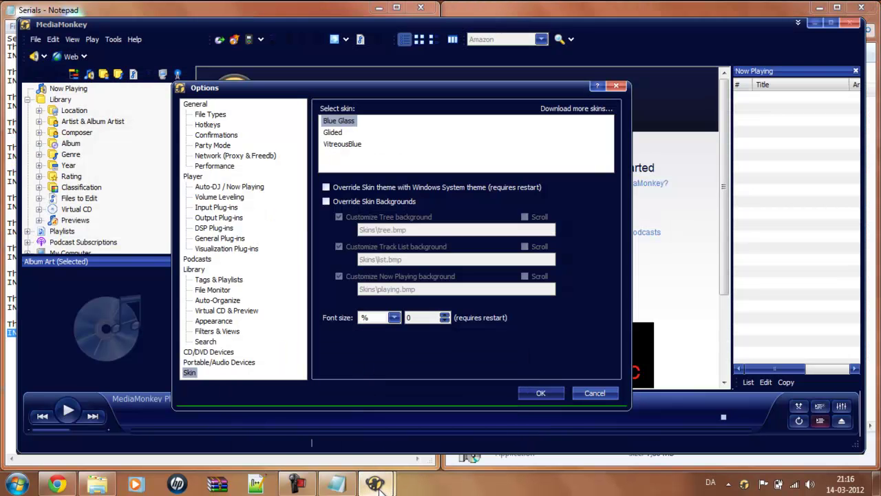
{"action": "mouse_move", "coordinate": [377, 484]}
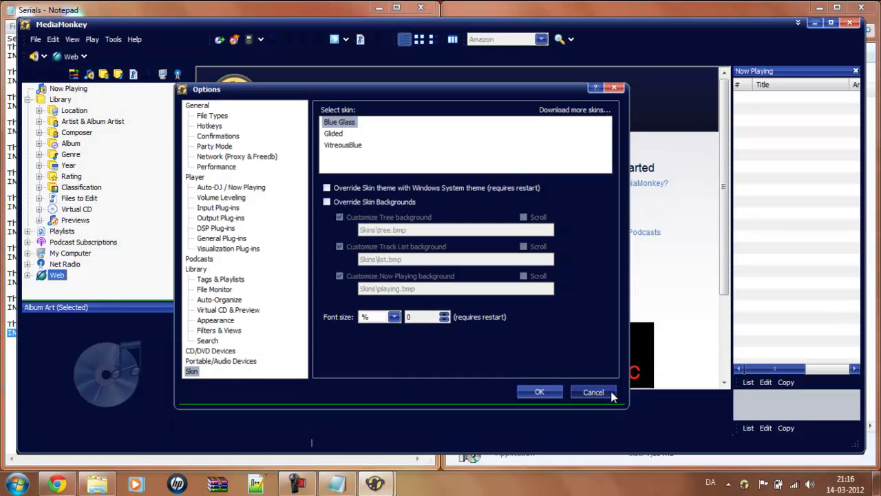
{"action": "left_click", "coordinate": [608, 393]}
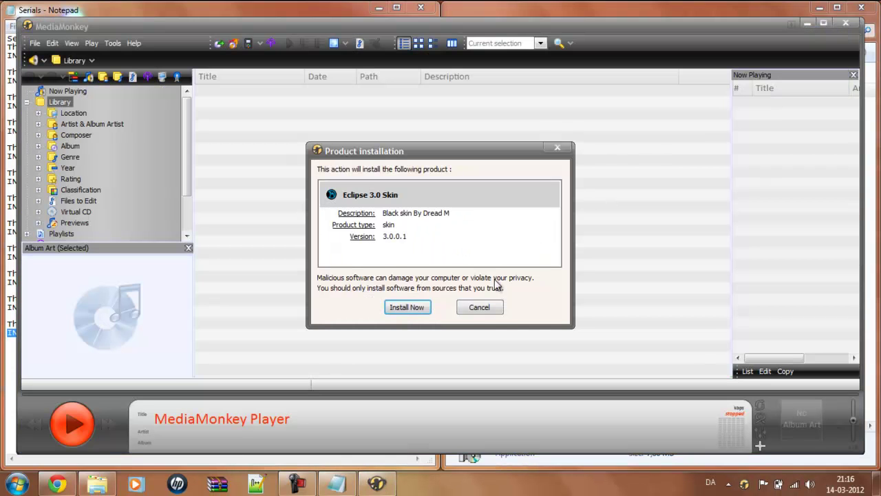
{"action": "left_click", "coordinate": [406, 309]}
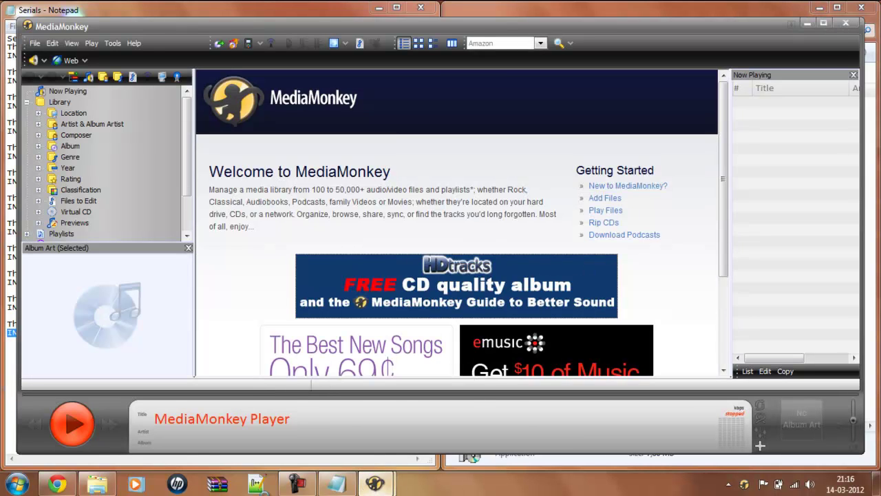
{"action": "left_click", "coordinate": [368, 488]}
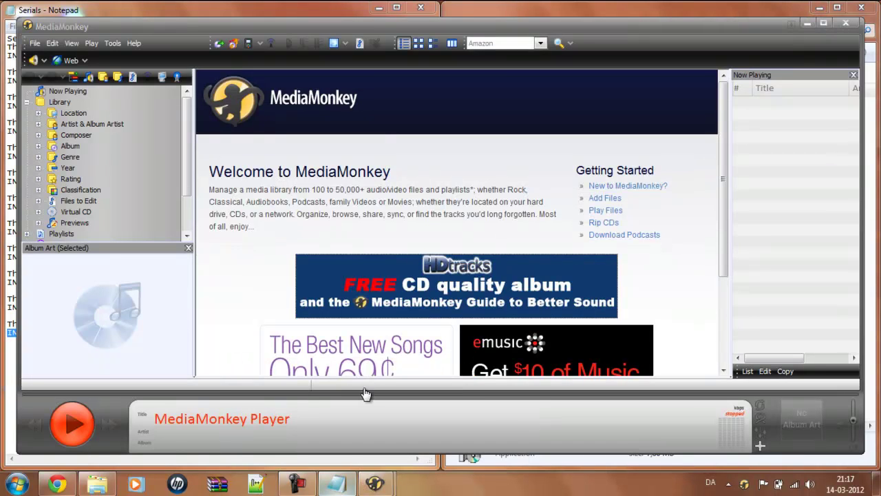
Confirm installing the Eclipse 3.0 Skin and acknowledge the success message.
{"action": "mouse_move", "coordinate": [382, 478]}
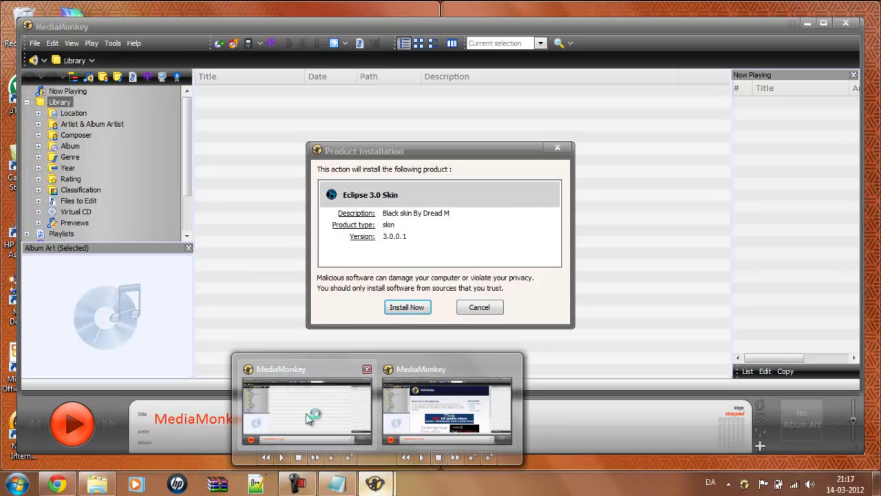
{"action": "left_click", "coordinate": [307, 418]}
{"action": "left_click", "coordinate": [406, 308]}
{"action": "left_click", "coordinate": [440, 270]}
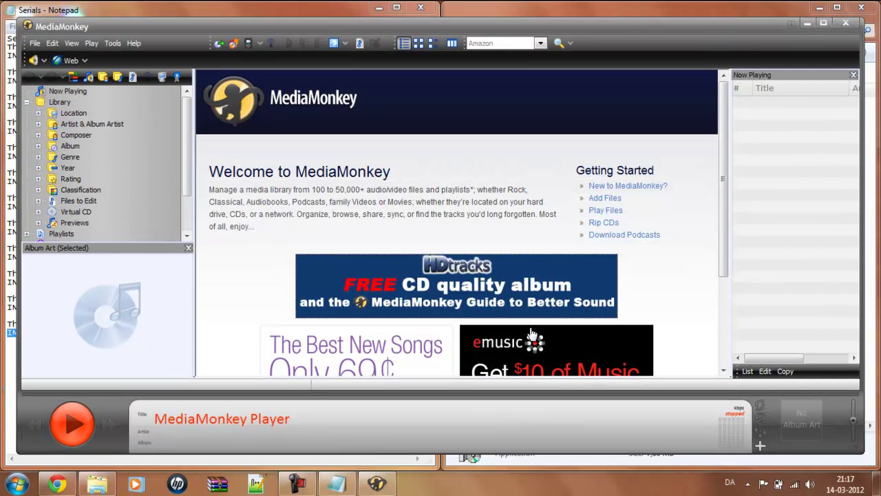
Close MediaMonkey and the Internet Explorer window.
{"action": "left_click", "coordinate": [447, 495]}
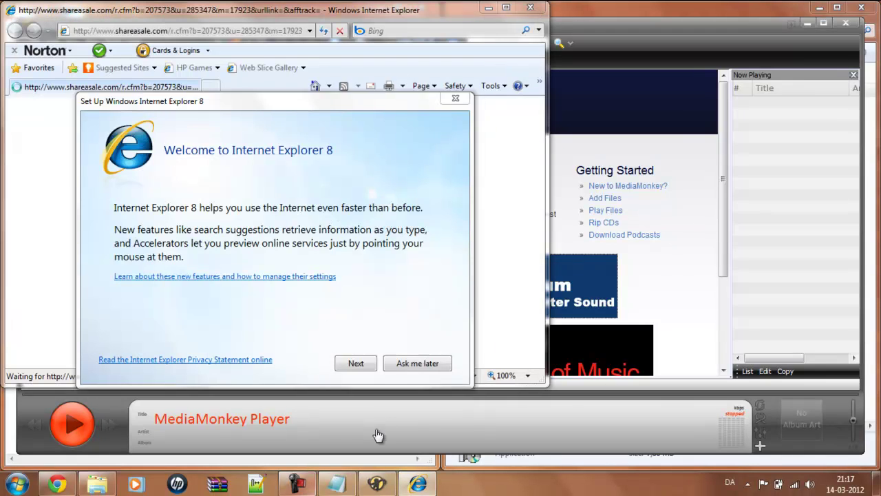
{"action": "left_click", "coordinate": [417, 363]}
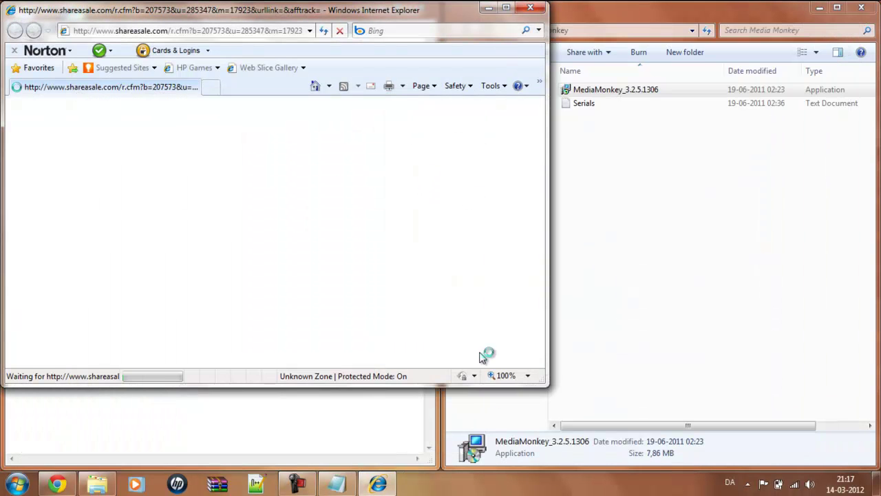
{"action": "left_click", "coordinate": [530, 9]}
Close the MediaMonkey folder and Notepad windows, relaunch MediaMonkey, and dismiss the startup tip.
{"action": "left_click", "coordinate": [869, 7]}
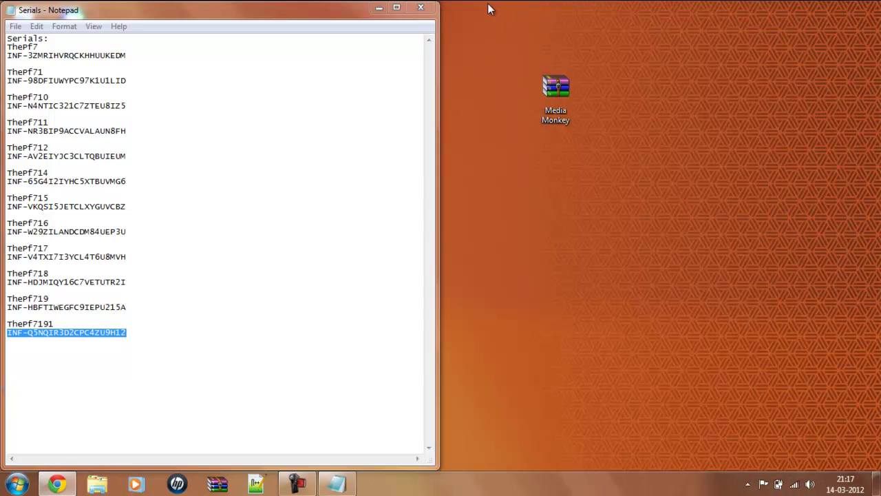
{"action": "left_click", "coordinate": [420, 9]}
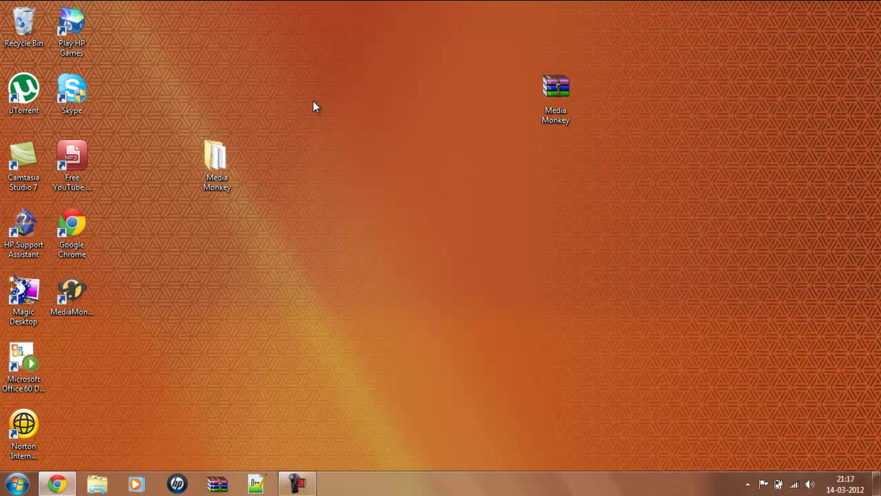
{"action": "double_click", "coordinate": [70, 298]}
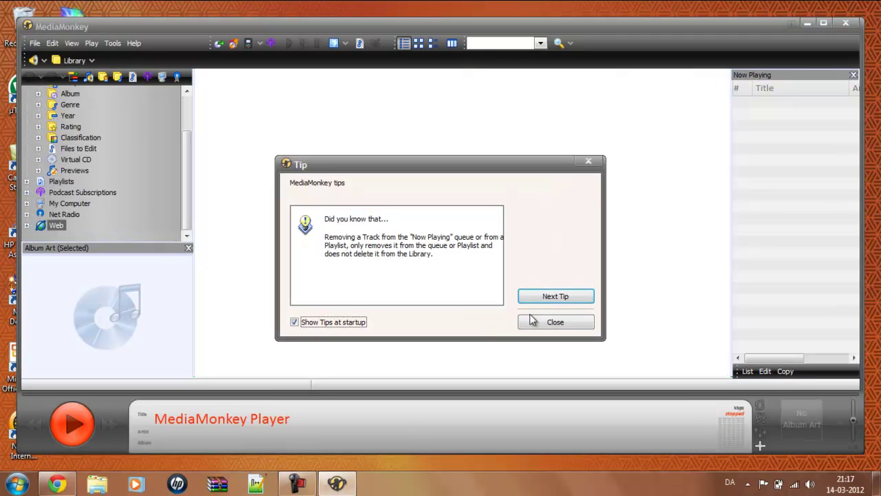
{"action": "left_click", "coordinate": [544, 321]}
Open Tools > Options and select Eclipse 3 on the Skin page.
{"action": "left_click", "coordinate": [104, 42]}
{"action": "left_click", "coordinate": [106, 41]}
{"action": "left_click", "coordinate": [106, 41]}
{"action": "left_click", "coordinate": [135, 267]}
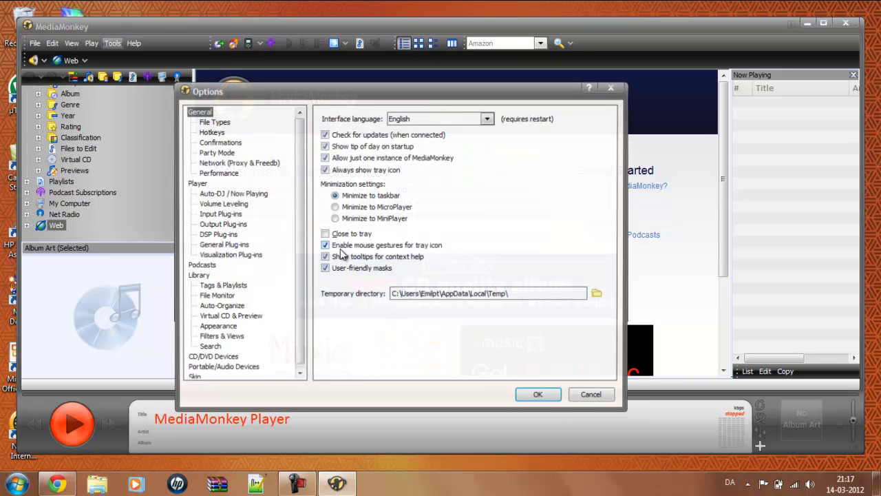
{"action": "left_click", "coordinate": [191, 379]}
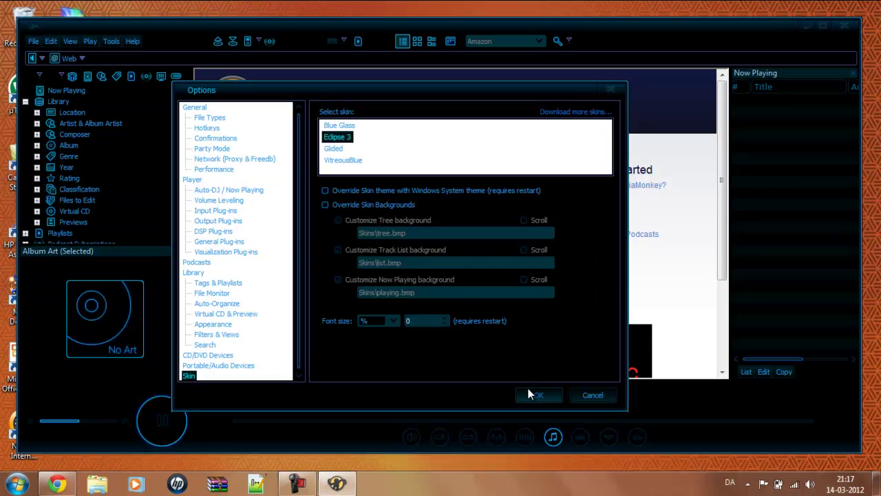
Confirm the Eclipse 3 skin with OK so the Welcome page shows in dark blue.
{"action": "left_click", "coordinate": [532, 394]}
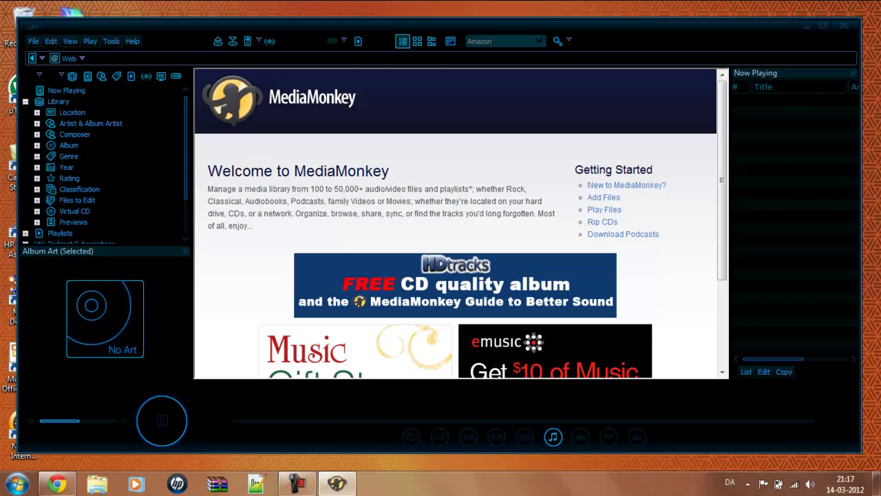
{"action": "mouse_move", "coordinate": [305, 487]}
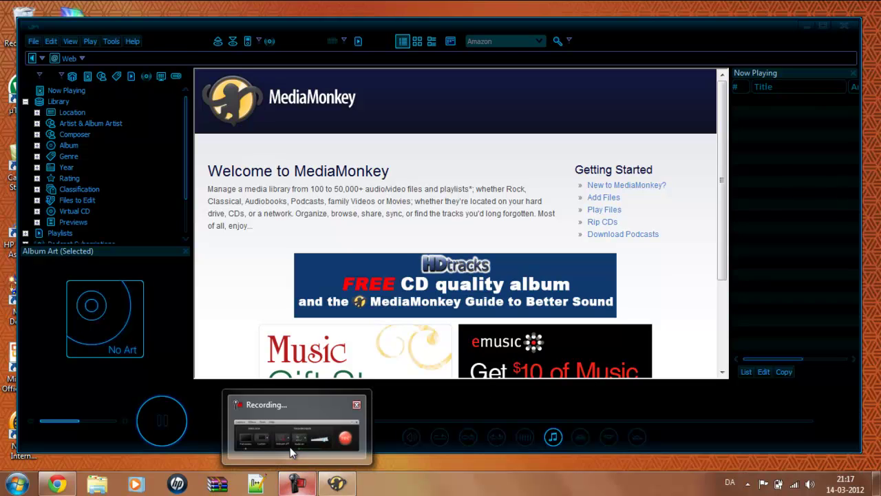